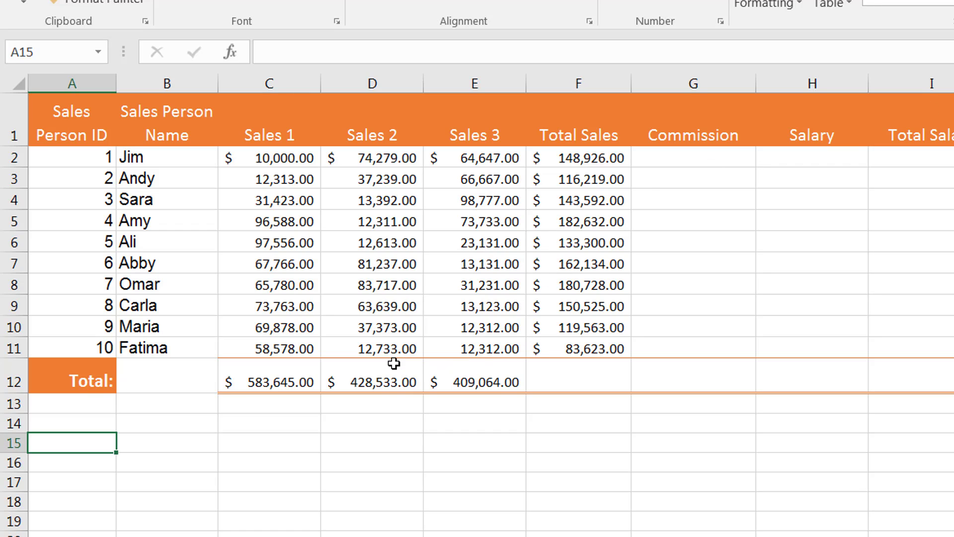
# Examine the SUM formulas in the Total row for Sales 2 and Sales 3 and in the first two Total Sales cells.
pyautogui.press('F2')
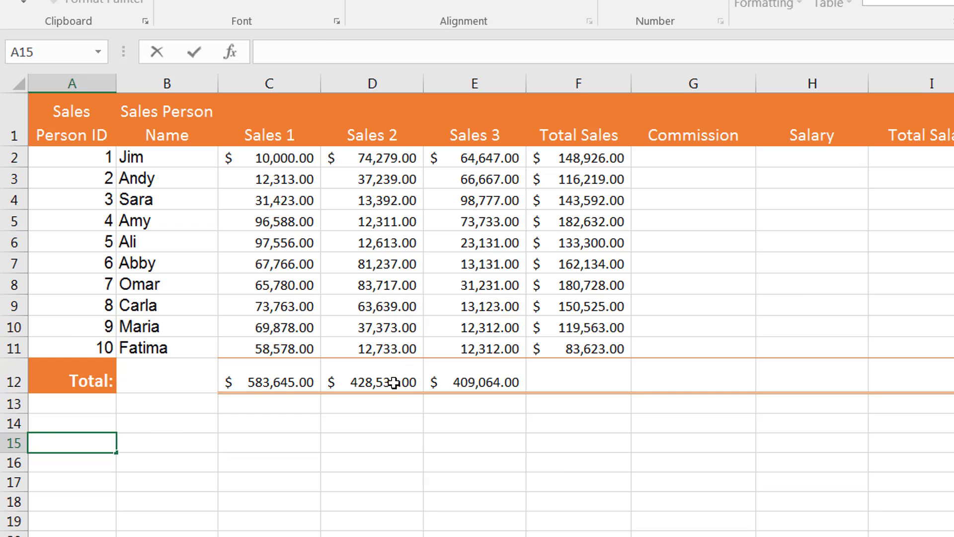
pyautogui.click(394, 383)
pyautogui.press('Right')
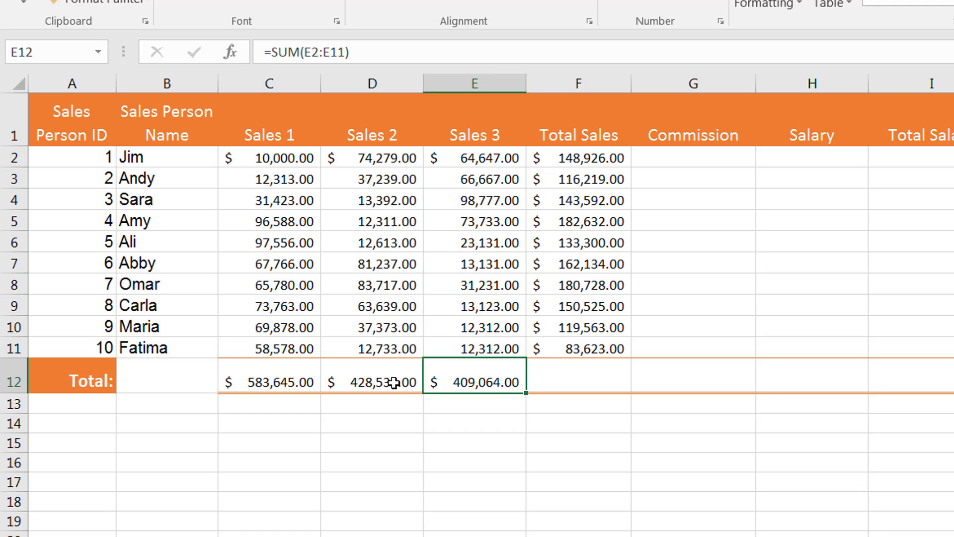
pyautogui.click(394, 383)
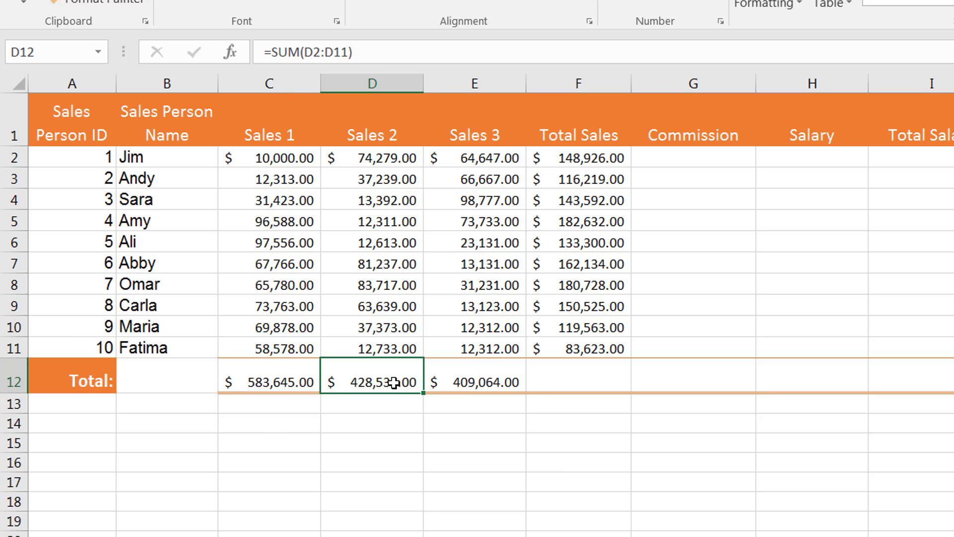
pyautogui.press('Right')
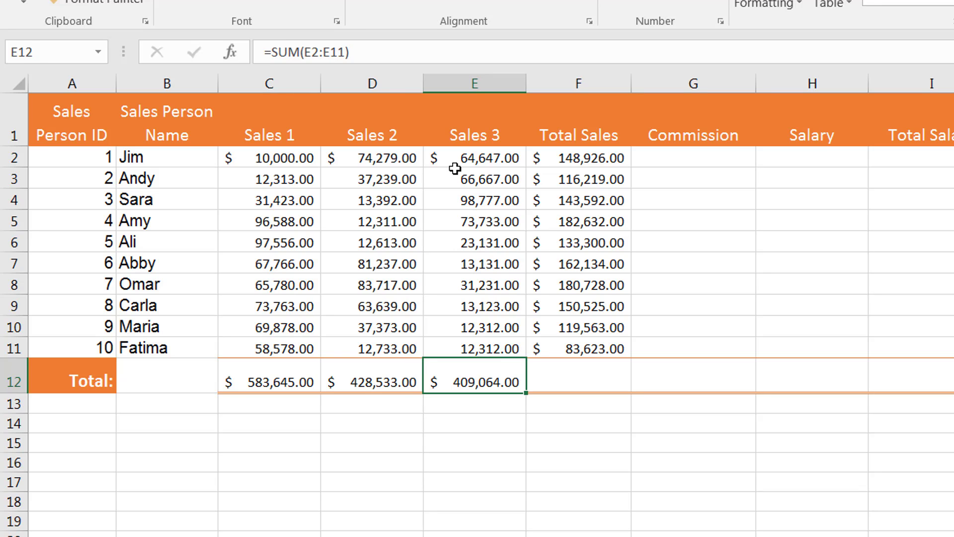
pyautogui.click(575, 156)
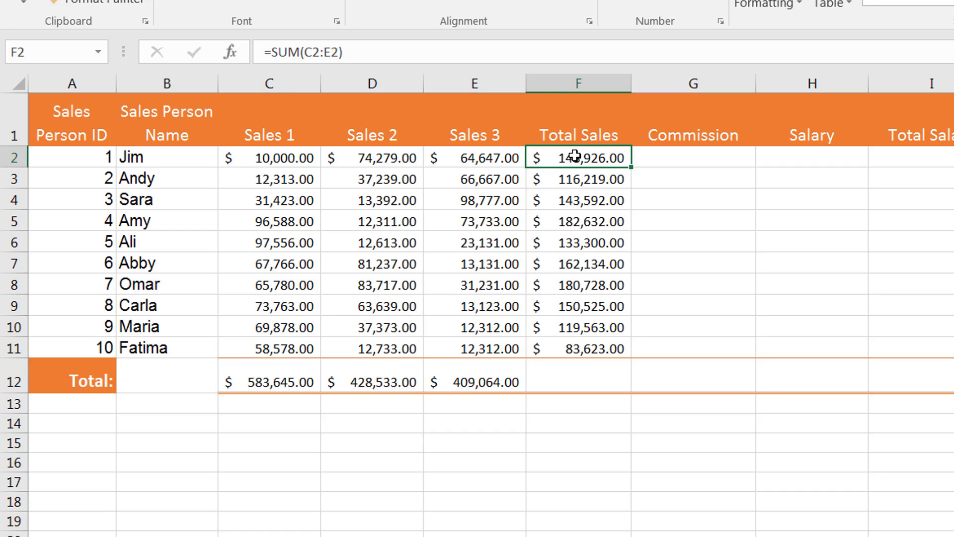
pyautogui.press('Down')
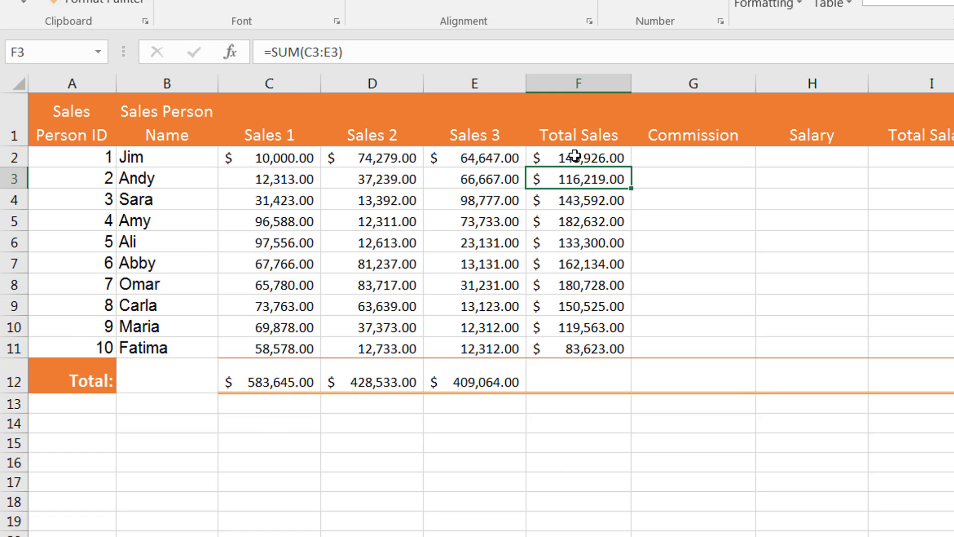
pyautogui.click(693, 156)
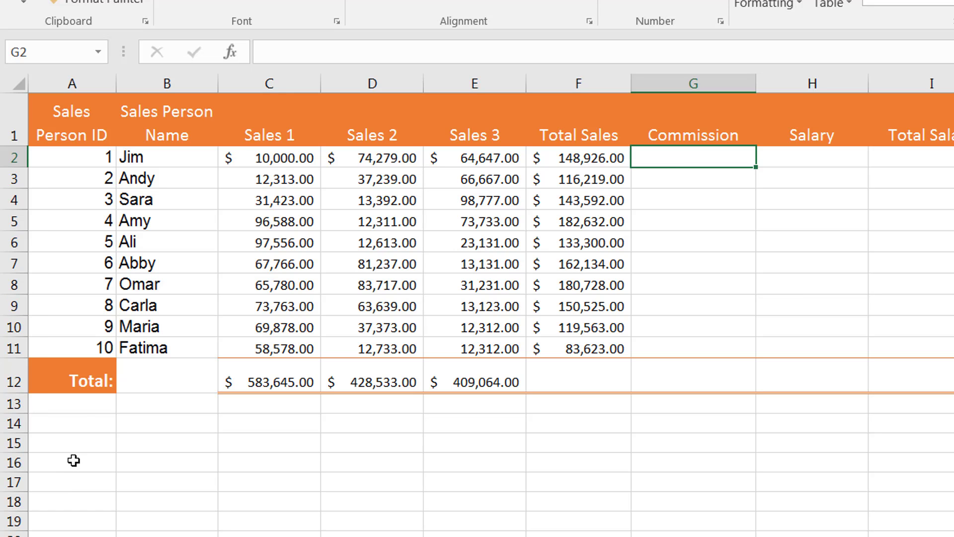
# Enter the label "Rate of Commission" in cell A14.
pyautogui.click(75, 421)
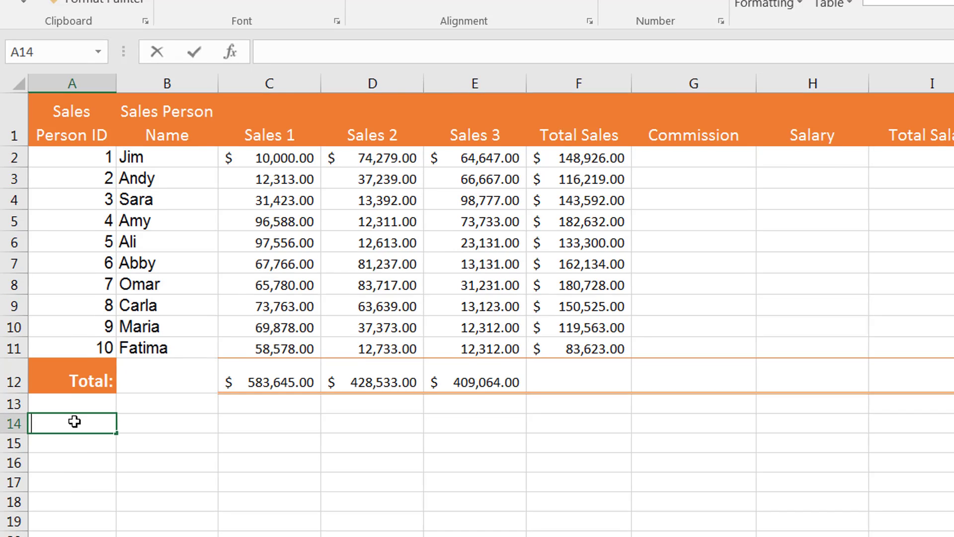
pyautogui.write('Rate of Commission')
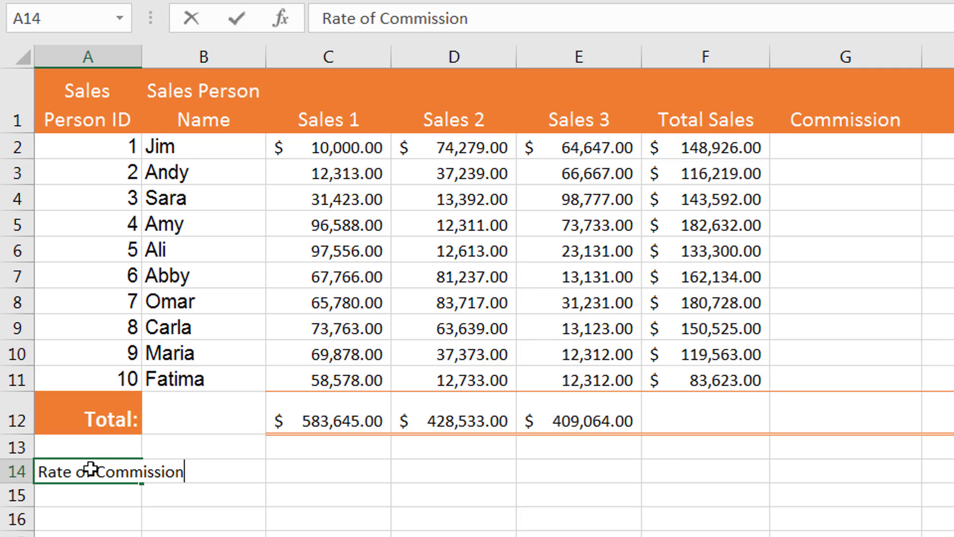
pyautogui.press('Return')
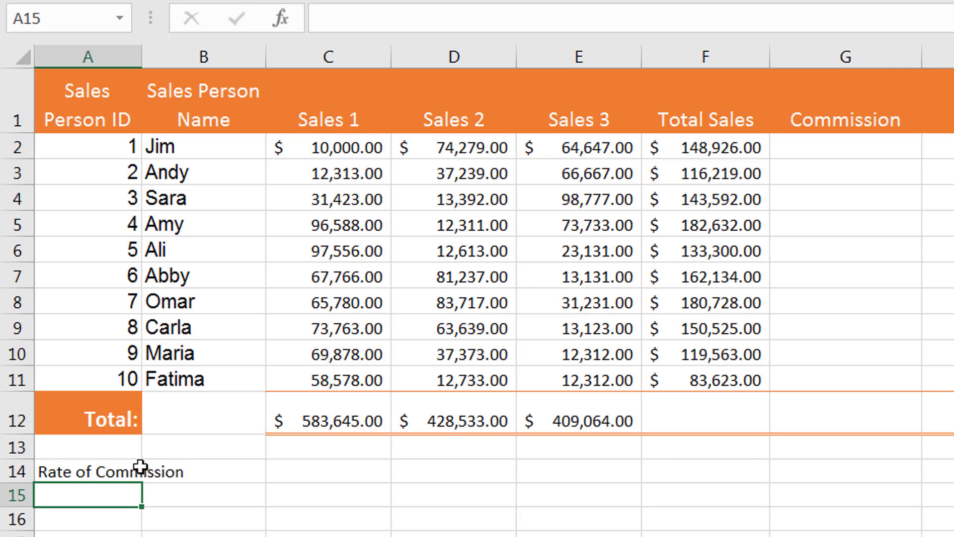
# Merge cells A14 and B14 for the Rate of Commission label and right-align it.
pyautogui.click(121, 464)
pyautogui.click(174, 465)
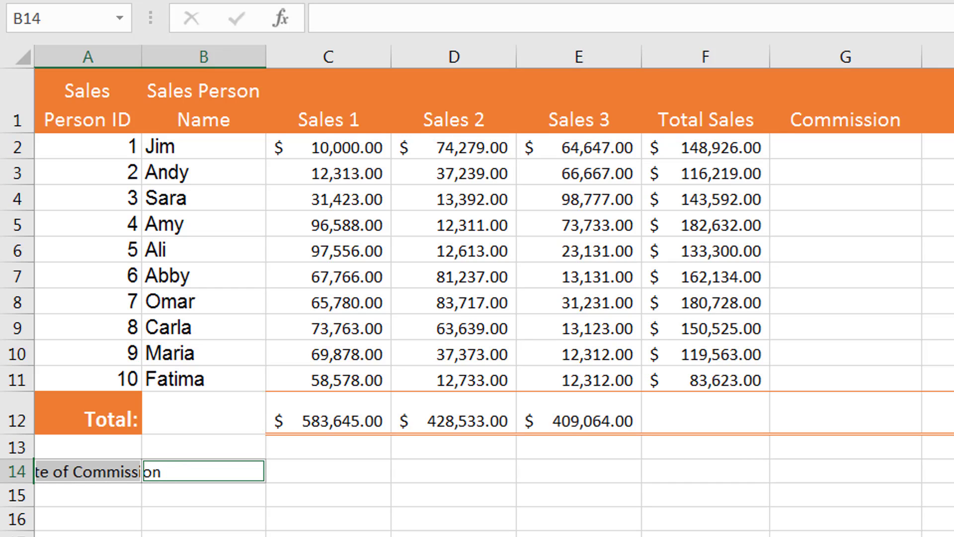
pyautogui.click(282, 462)
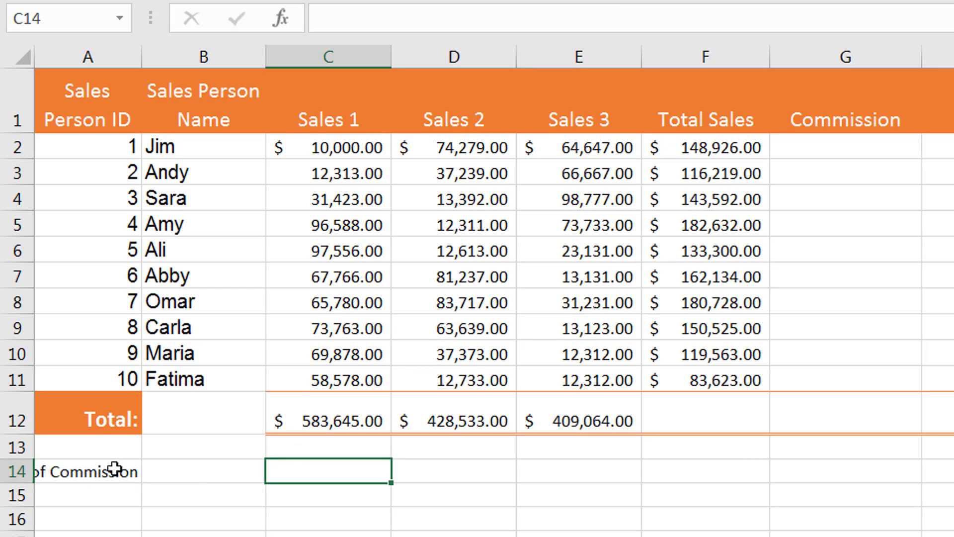
pyautogui.moveTo(114, 468); pyautogui.dragTo(205, 466)
pyautogui.click(625, 1)
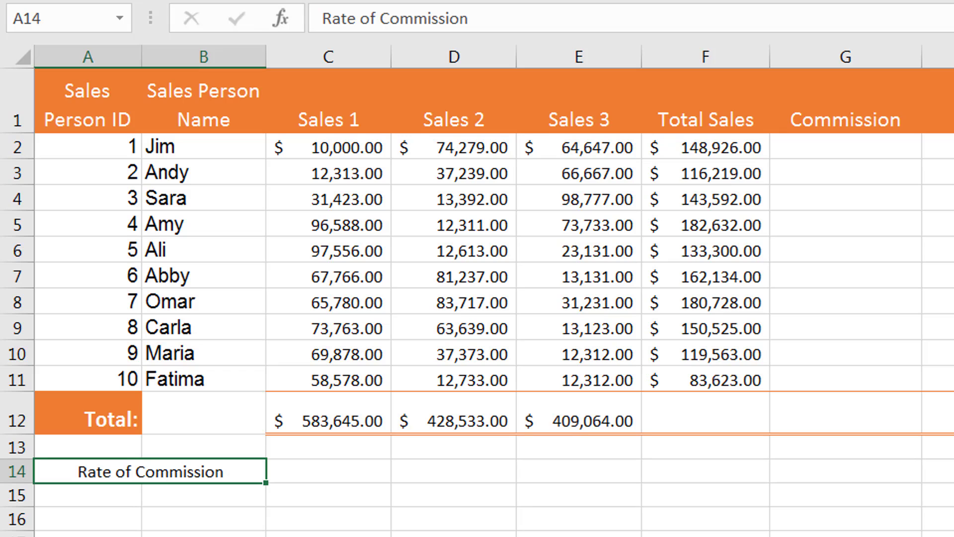
# Enter a commission rate of 2.5% in cell C14 beside the label.
pyautogui.click(333, 476)
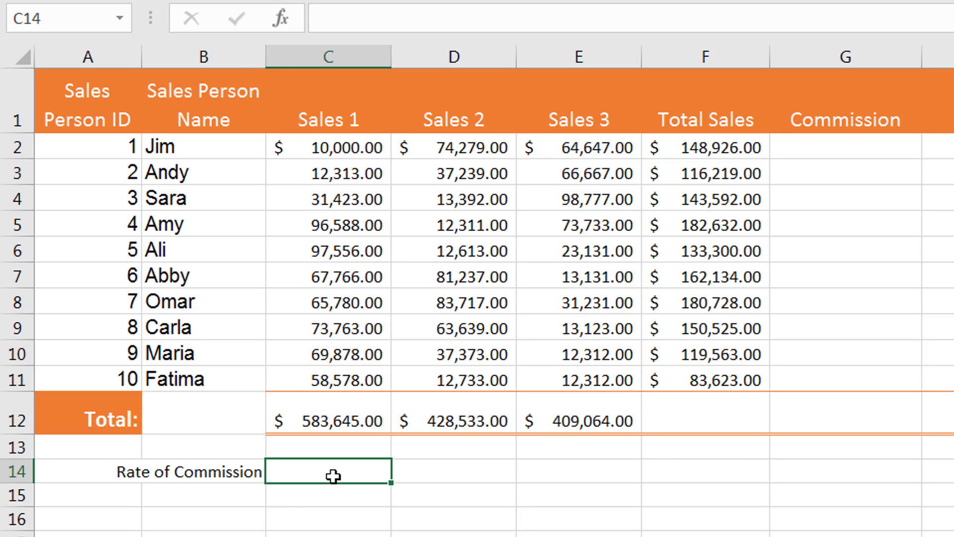
pyautogui.write('2.5%')
pyautogui.press('Return')
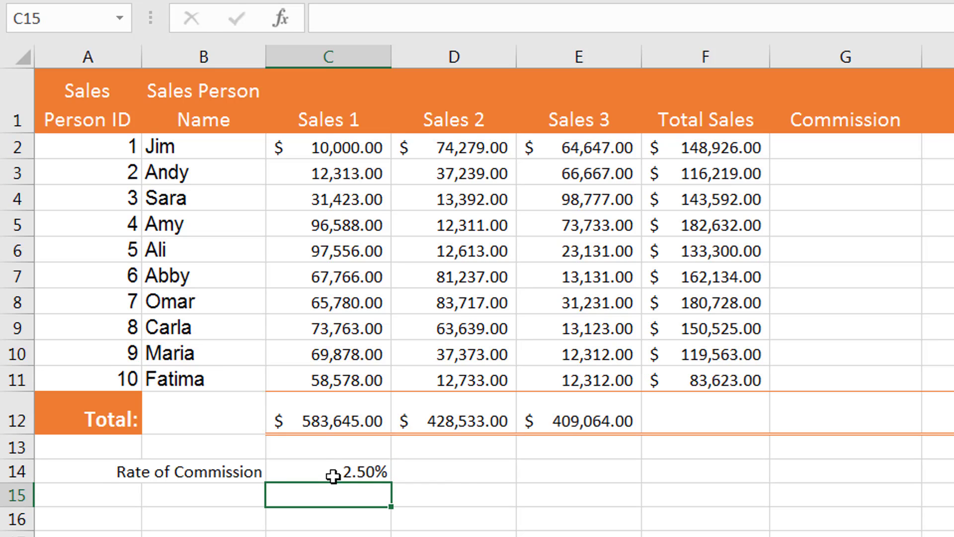
# Calculate the first salesperson's commission in G2 with the formula =F2*C14.
pyautogui.click(867, 141)
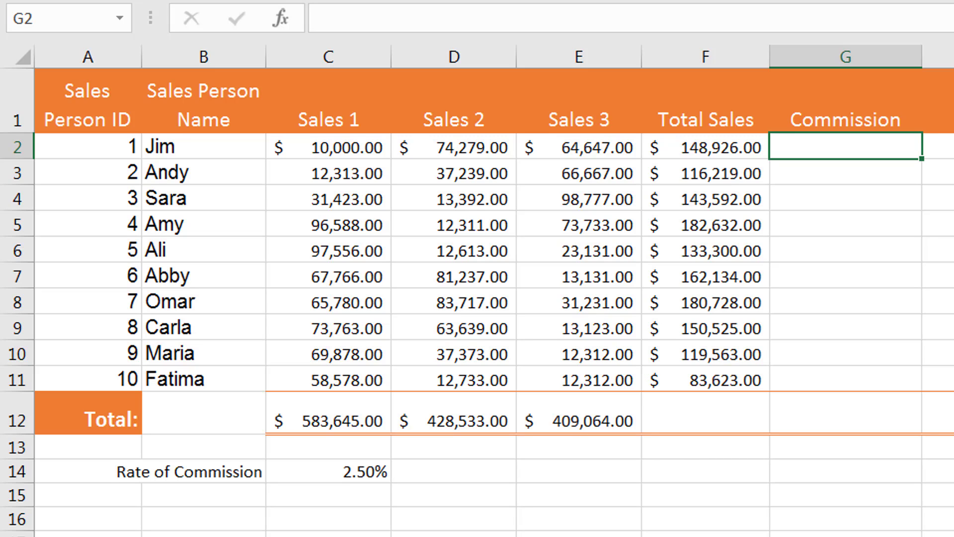
pyautogui.write('=')
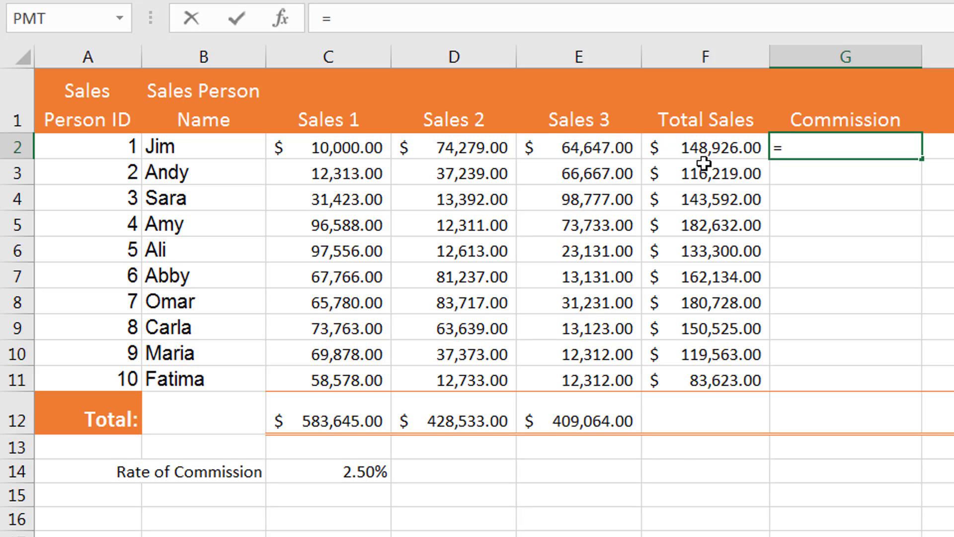
pyautogui.click(698, 147)
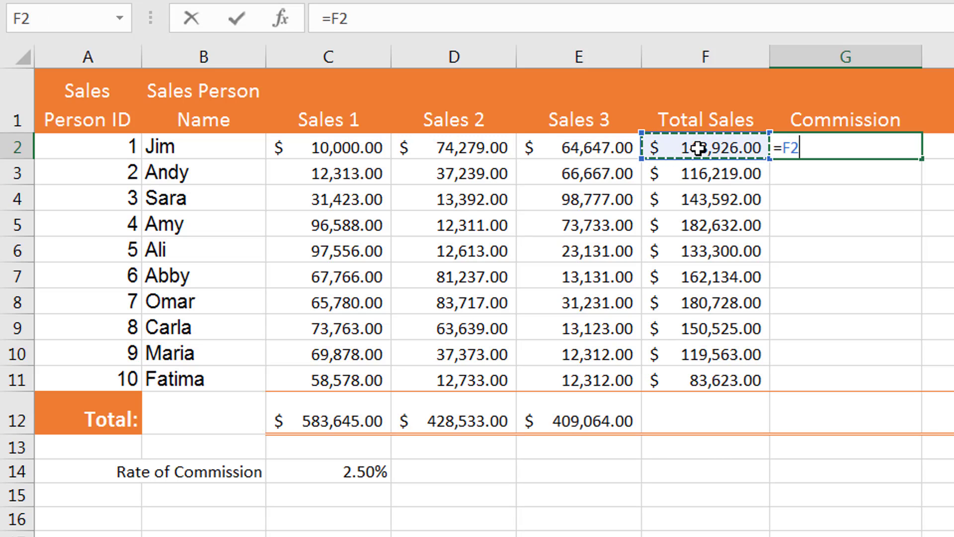
pyautogui.write('*')
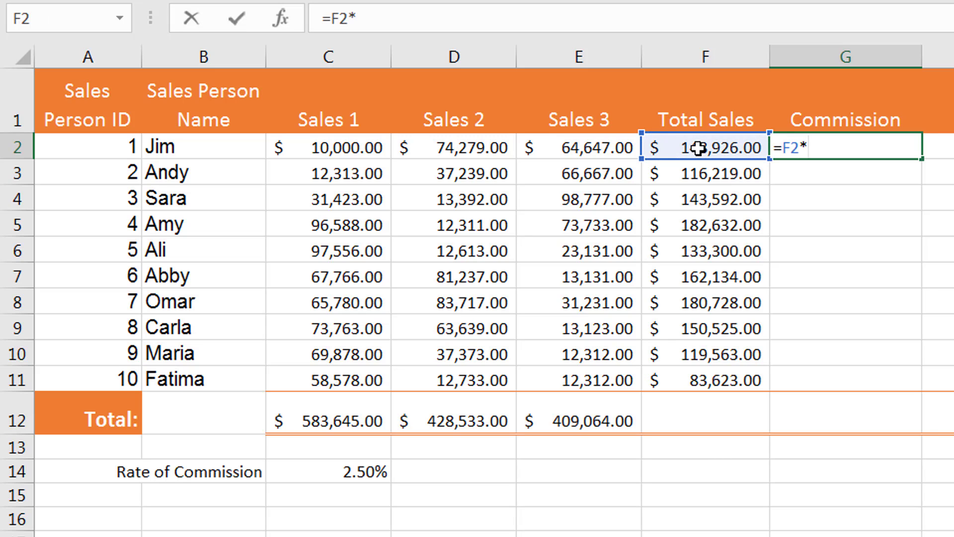
pyautogui.click(364, 468)
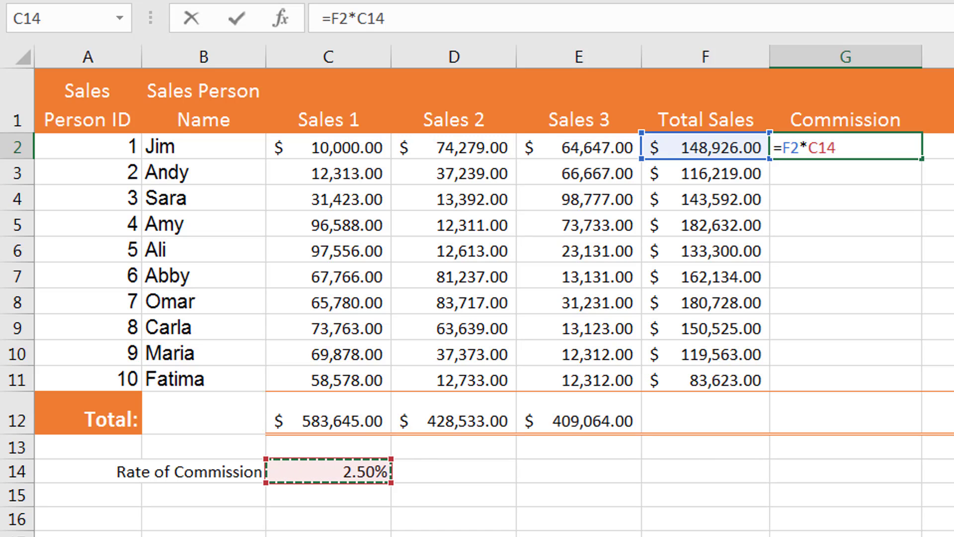
pyautogui.press('Return')
pyautogui.press('Up')
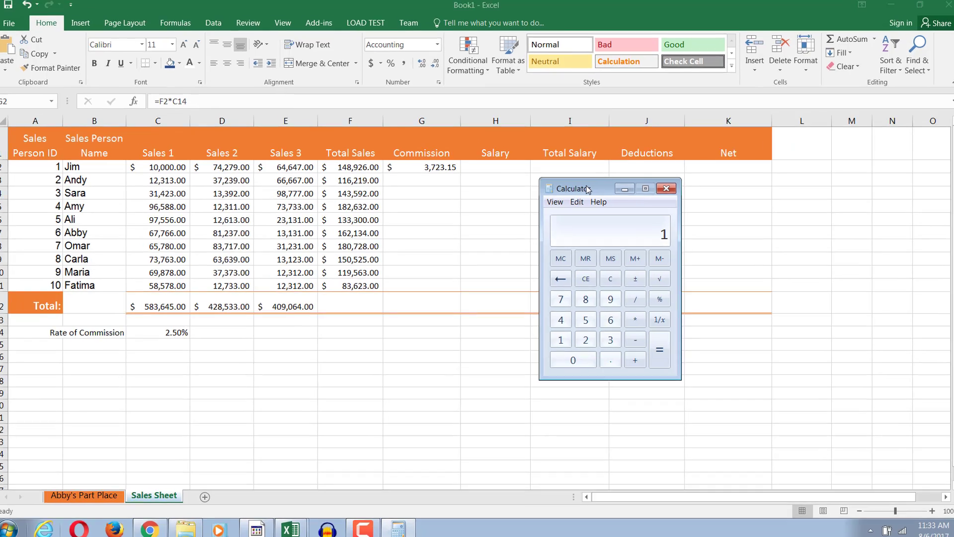
# Check the first commission in Calculator by multiplying 148926 by 0.025, and return to the worksheet.
pyautogui.write('48')
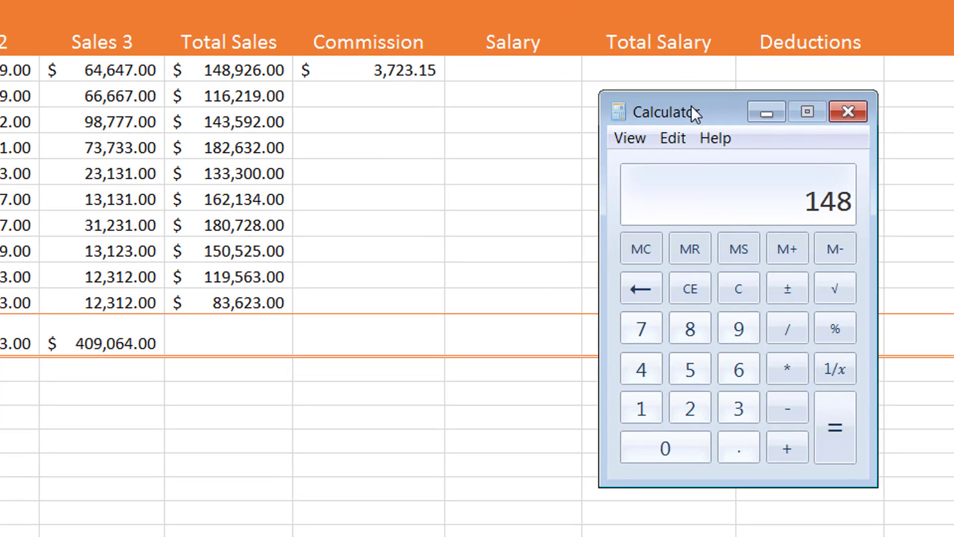
pyautogui.write('926')
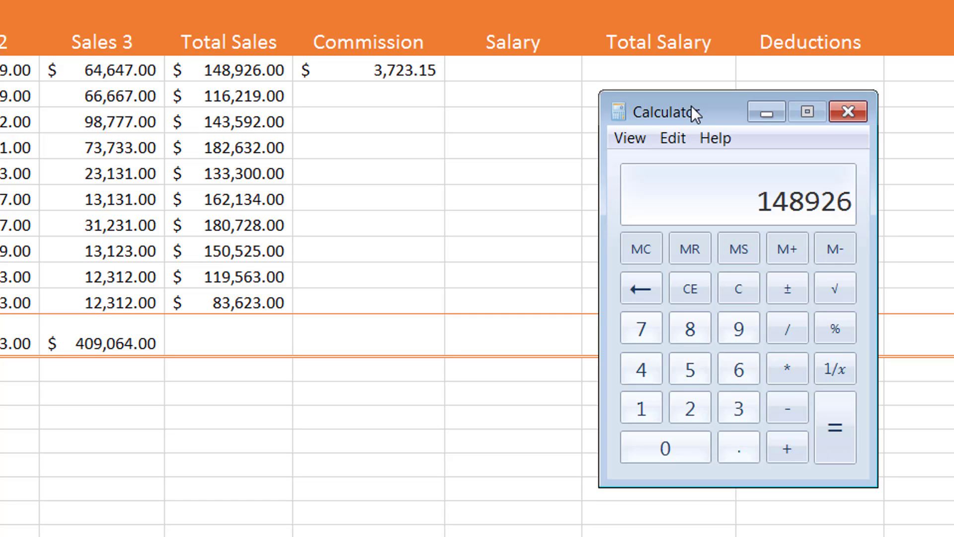
pyautogui.press('*')
pyautogui.write('.02')
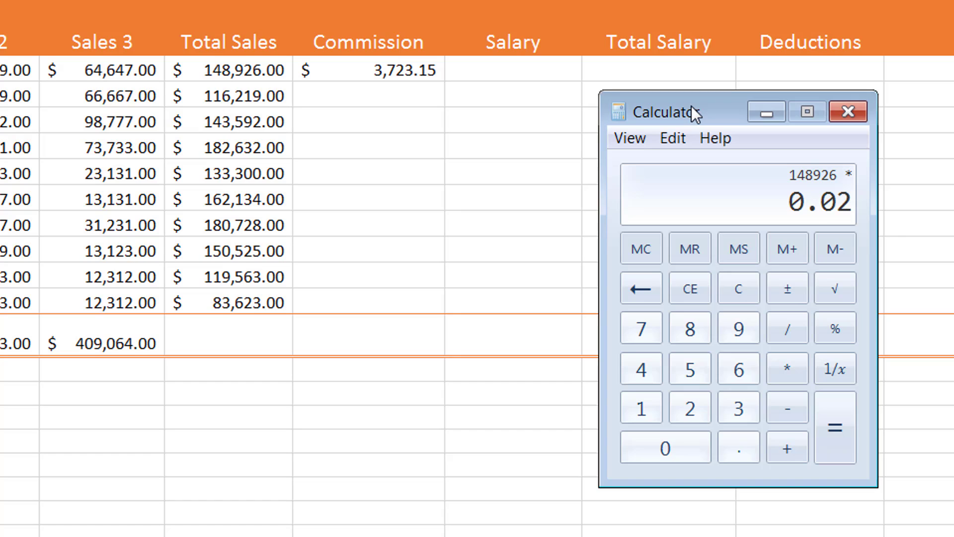
pyautogui.write('5')
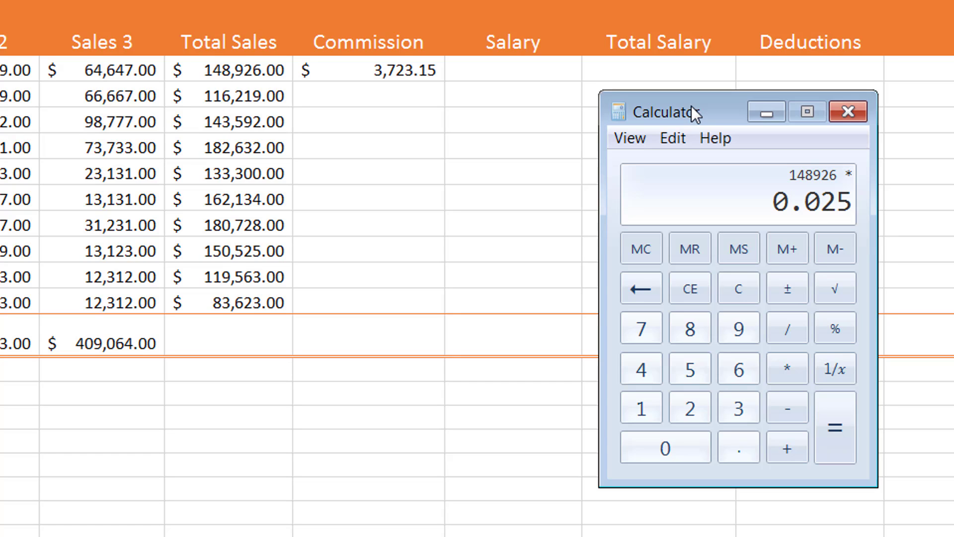
pyautogui.press('Return')
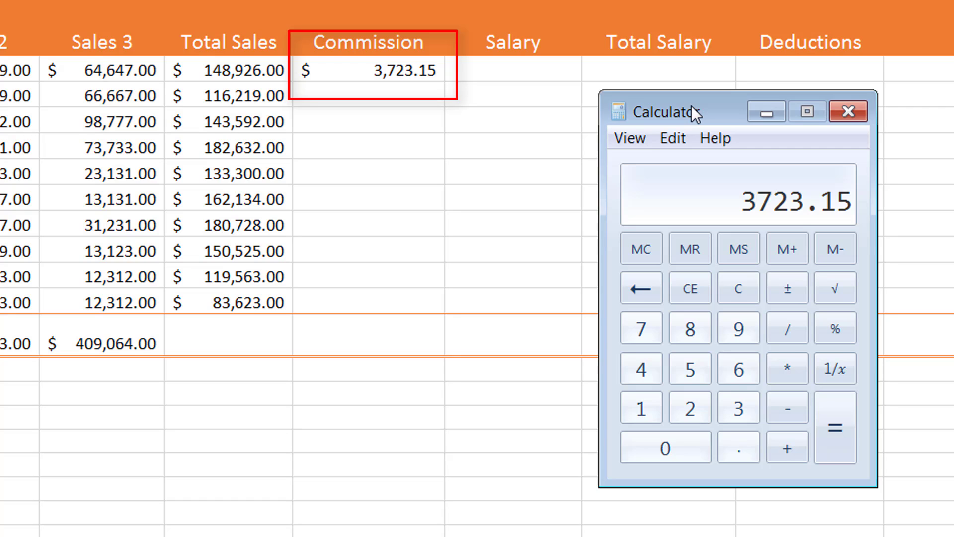
pyautogui.click(775, 111)
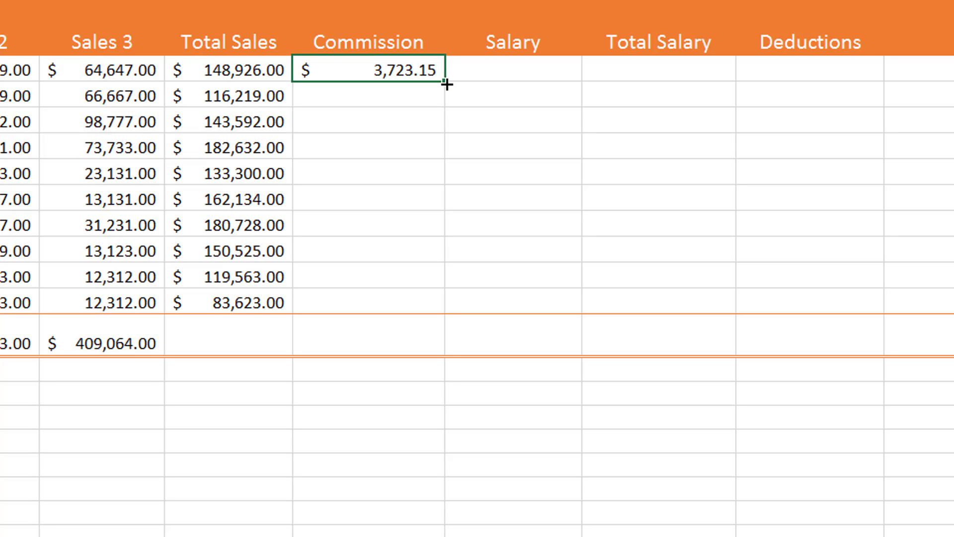
# Copy the commission formula from G2 down the Commission column through G11.
pyautogui.moveTo(445, 81); pyautogui.dragTo(446, 308)
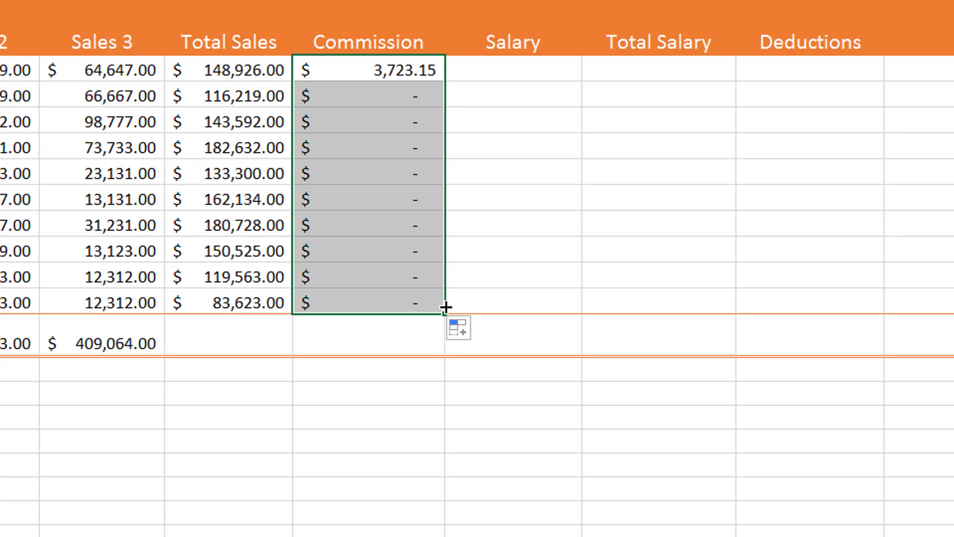
# Examine the filled formulas down the Commission column, comparing their rate references with cell C14 and the cell below it.
pyautogui.click(392, 65)
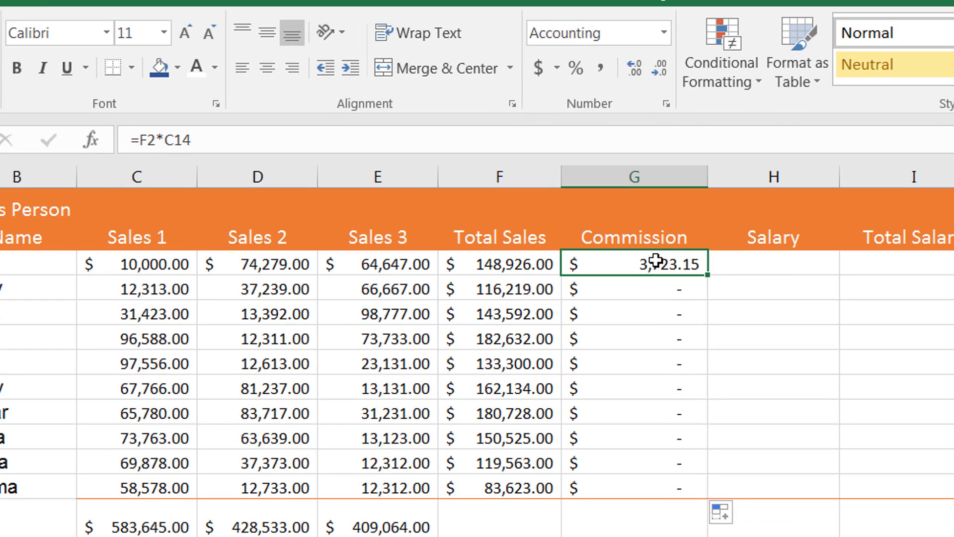
pyautogui.press('Down')
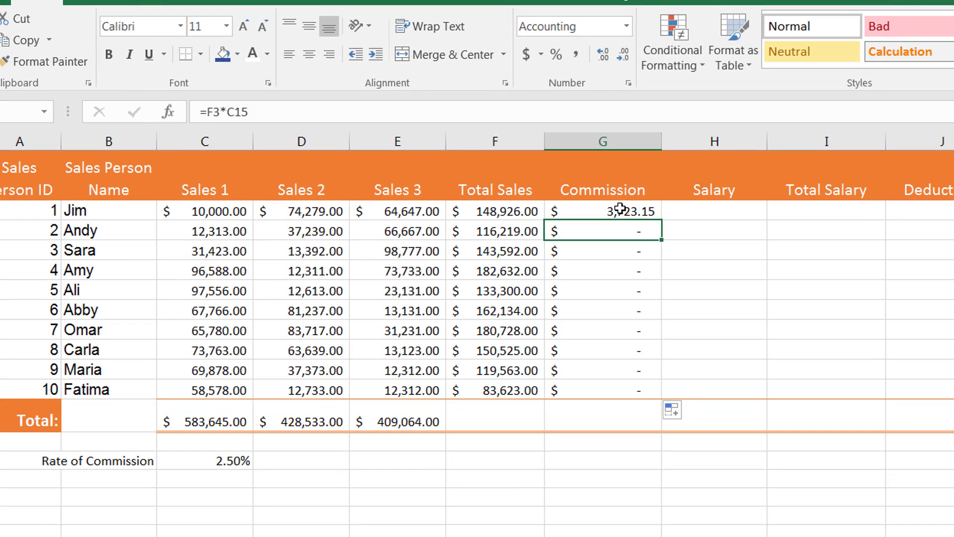
pyautogui.click(201, 463)
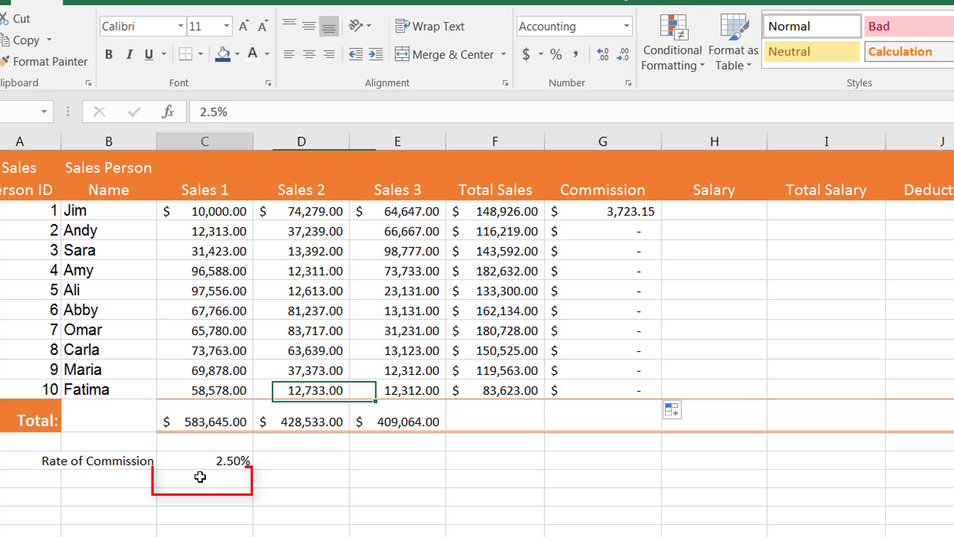
pyautogui.click(609, 233)
pyautogui.press('Up')
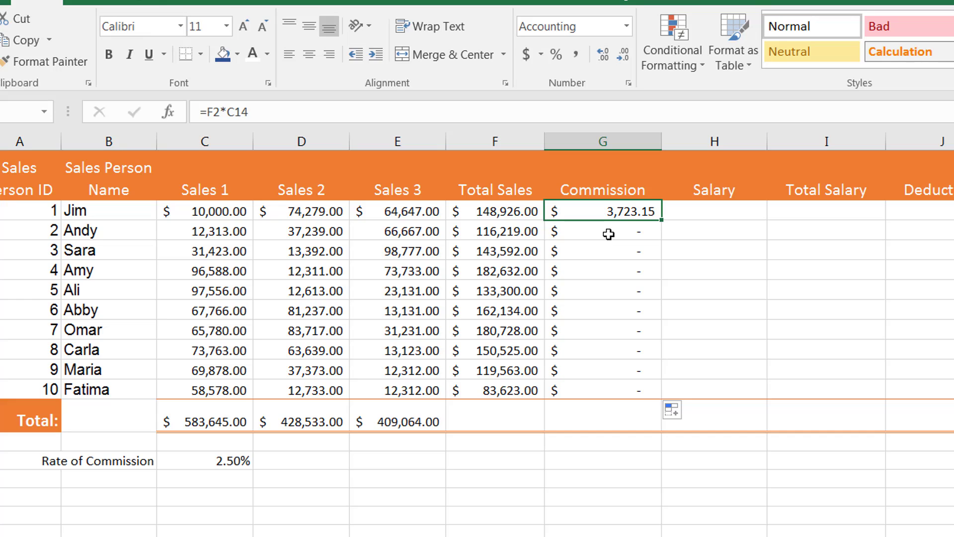
pyautogui.press('Down')
pyautogui.press('Down')
pyautogui.press('Down')
pyautogui.press('Down')
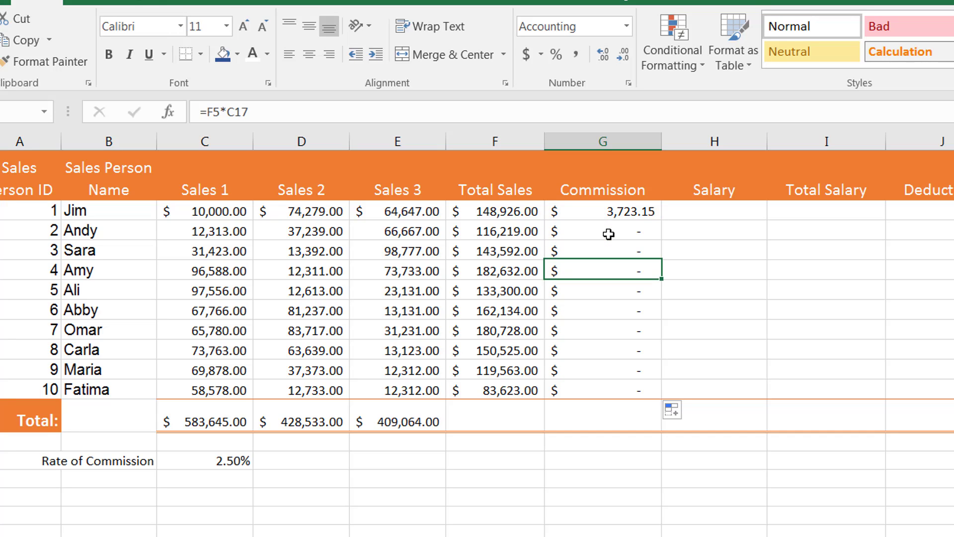
pyautogui.press('Down')
pyautogui.press('Down')
pyautogui.press('Down')
pyautogui.press('Up')
pyautogui.press('Up')
pyautogui.press('Up')
pyautogui.press('Up')
pyautogui.press('Up')
pyautogui.press('Up')
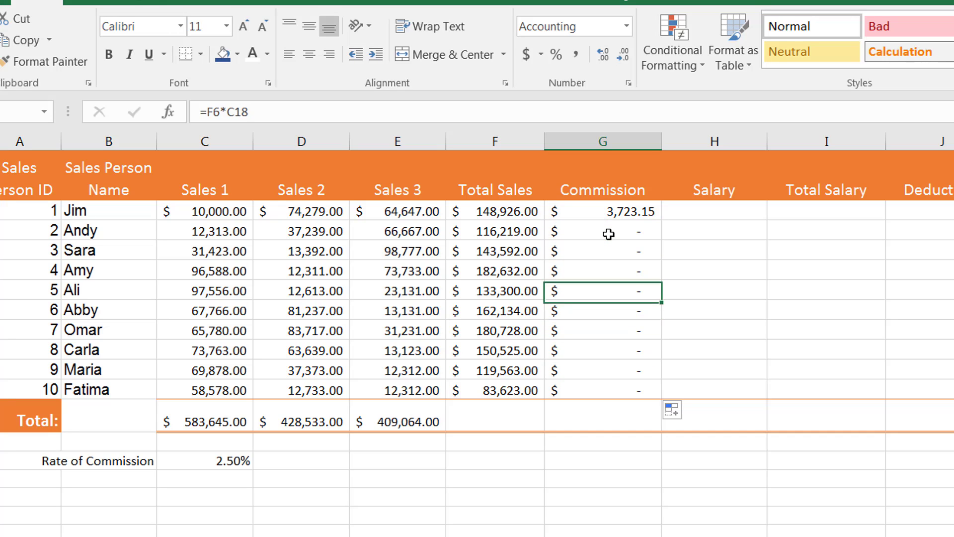
pyautogui.press('Up')
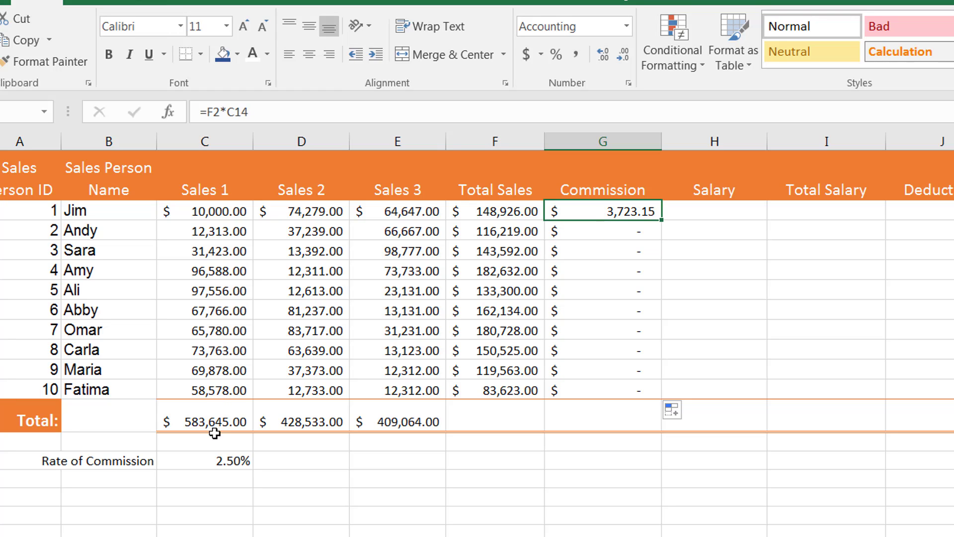
# Make the commission rate reference in G2 absolute so the formula reads =F2*$C$14.
pyautogui.click(207, 475)
pyautogui.click(199, 462)
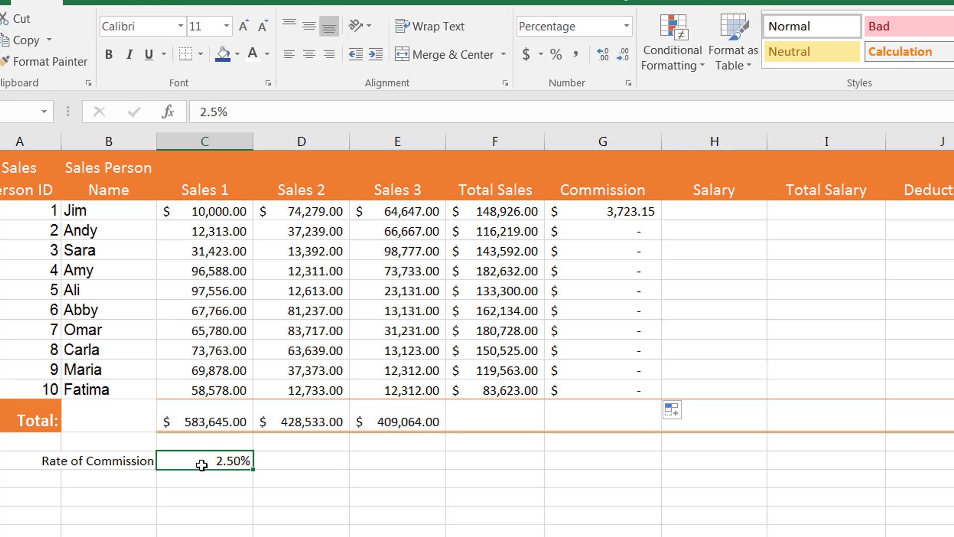
pyautogui.doubleClick(616, 209)
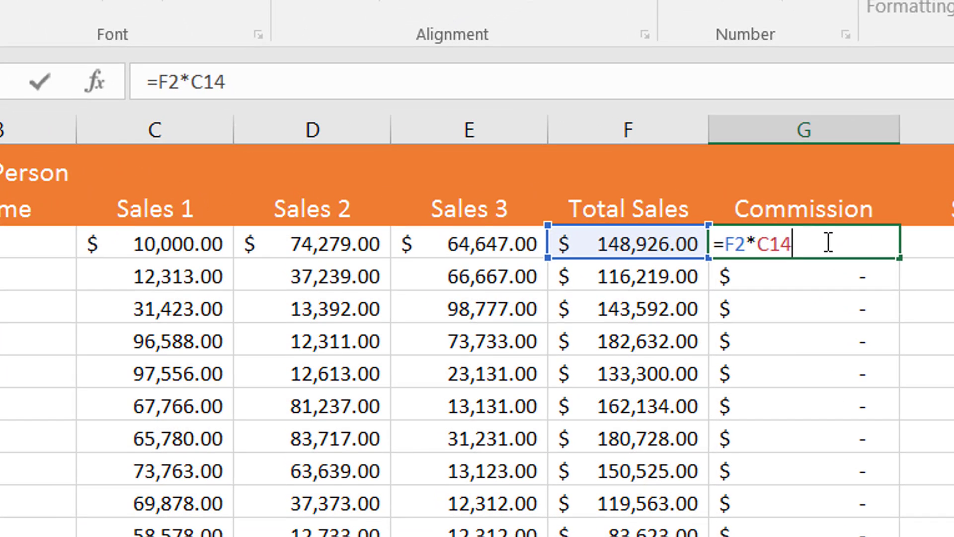
pyautogui.press('Left')
pyautogui.press('Left')
pyautogui.press('Left')
pyautogui.write('$')
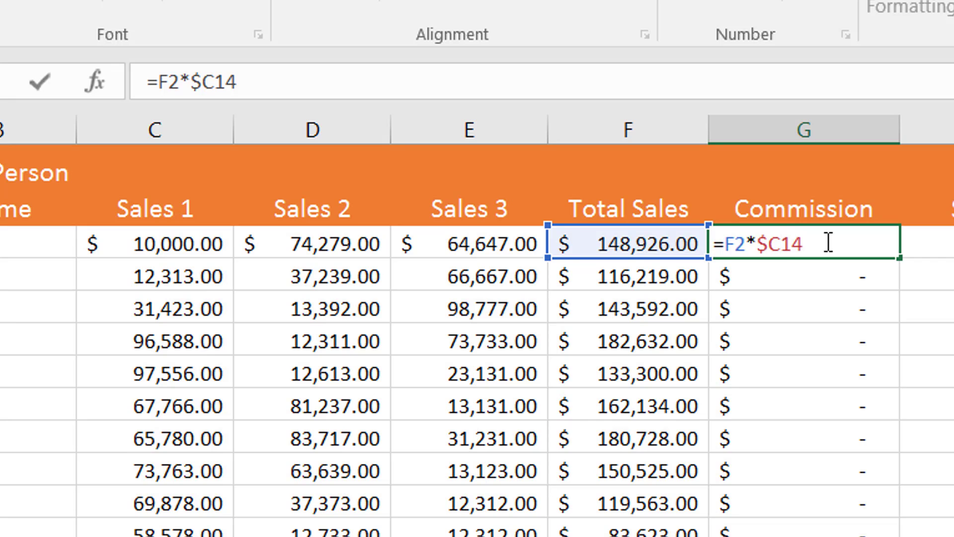
pyautogui.press('Right')
pyautogui.write('$')
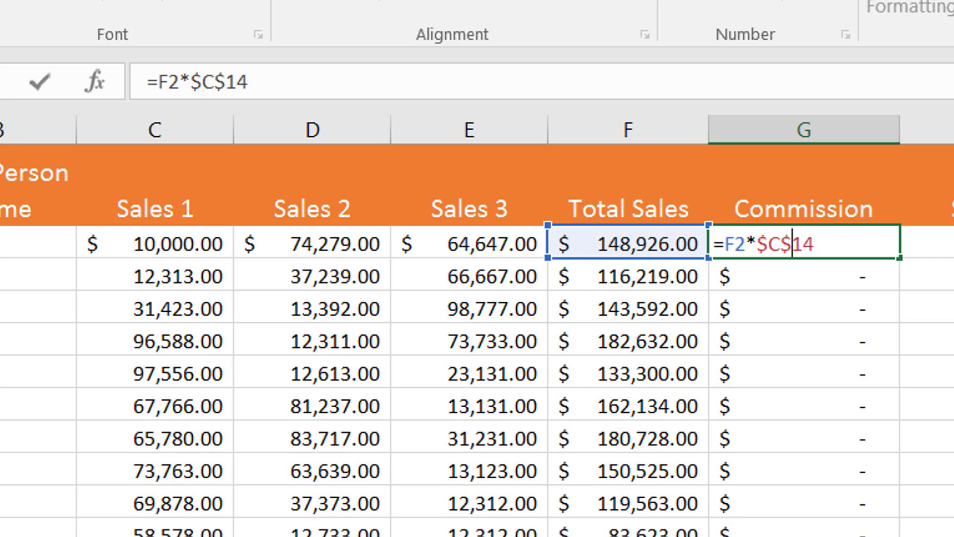
pyautogui.press('Return')
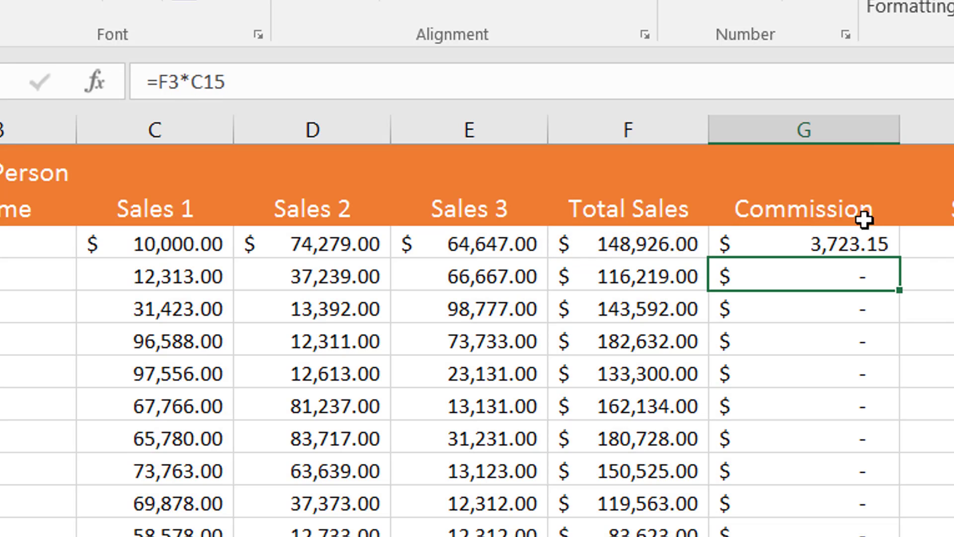
# Copy the corrected commission formula from G2 down the Commission column through G11.
pyautogui.click(864, 243)
pyautogui.moveTo(899, 257); pyautogui.dragTo(896, 512)
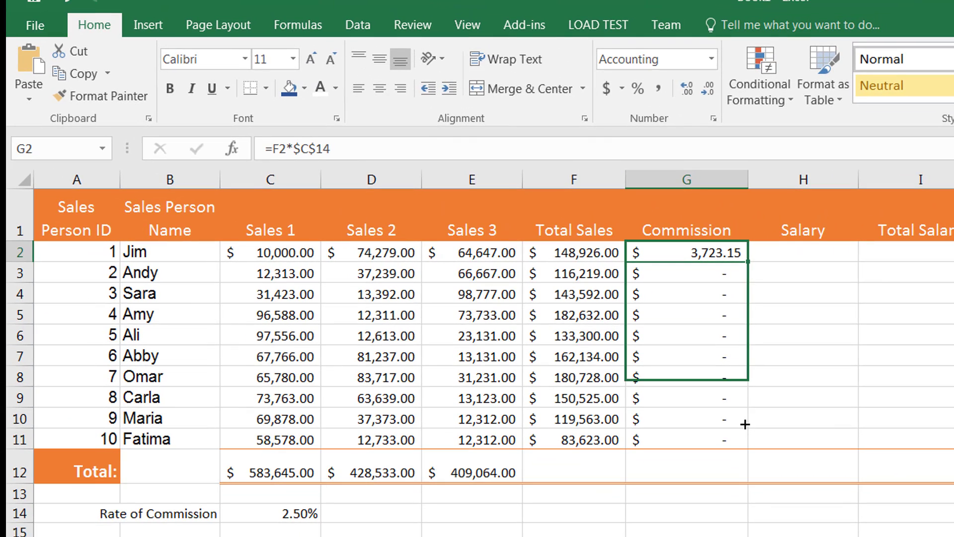
pyautogui.moveTo(744, 424); pyautogui.dragTo(743, 440)
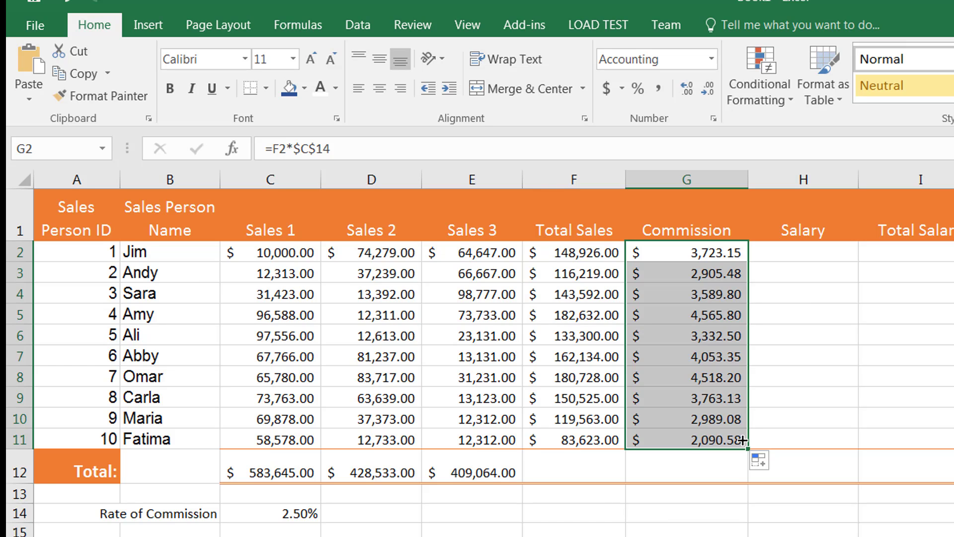
# Examine the refilled Commission formulas from G2 downward, comparing their total sales and rate references.
pyautogui.click(714, 251)
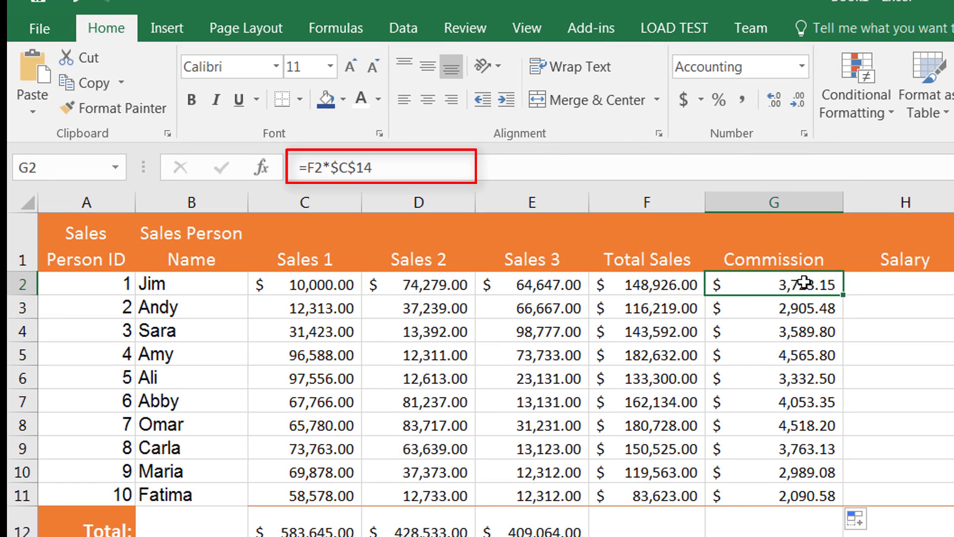
pyautogui.press('Down')
pyautogui.press('Down')
pyautogui.press('Down')
pyautogui.press('Down')
pyautogui.press('Down')
pyautogui.press('Down')
pyautogui.press('Down')
pyautogui.press('Down')
pyautogui.press('Down')
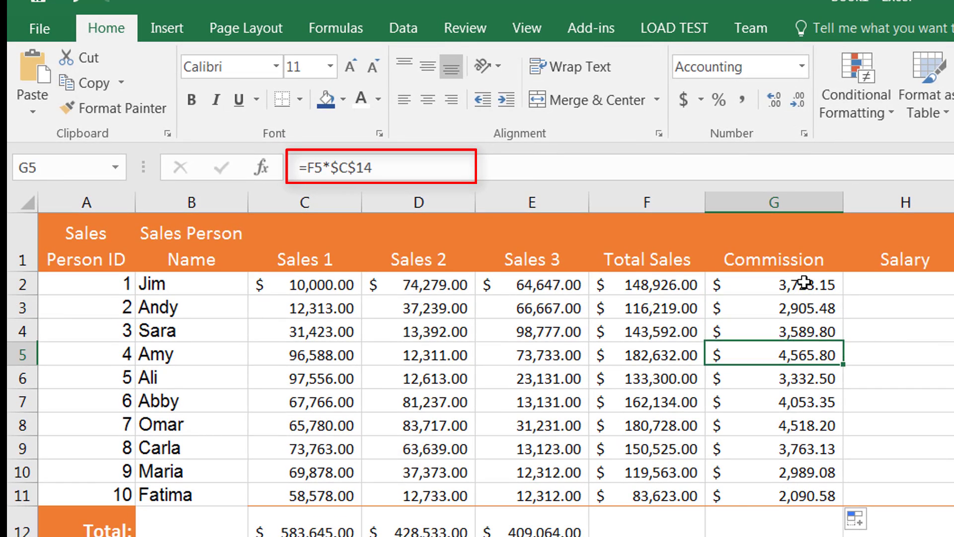